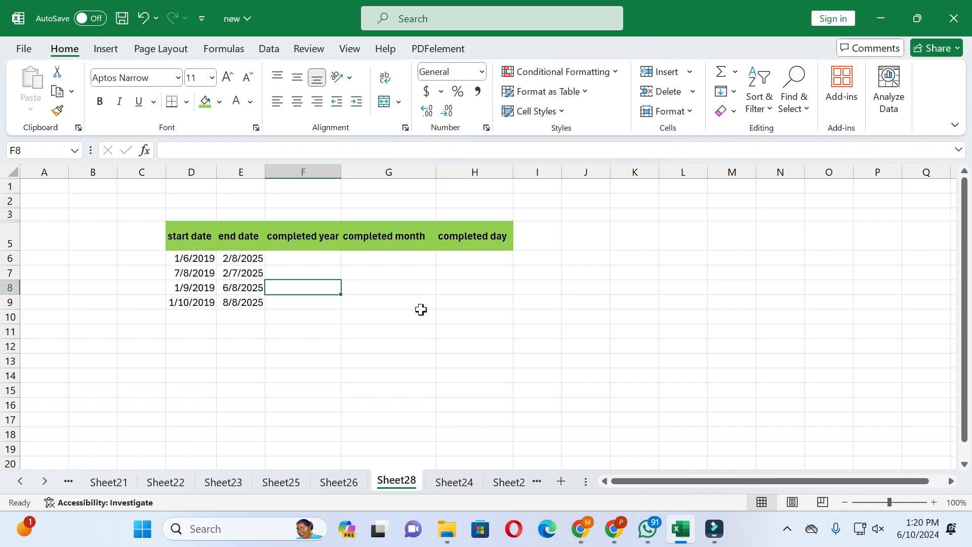
Enter the formula =DATEDIF(D6,E6,"y") in cell F6 to calculate the completed years
{"action": "left_click", "coordinate": [326, 345]}
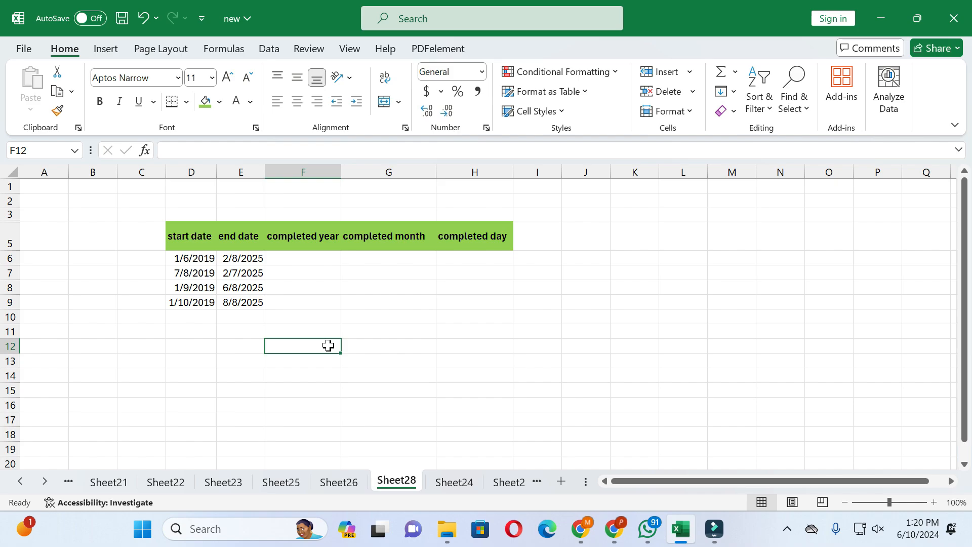
{"action": "left_click", "coordinate": [300, 261]}
{"action": "type", "text": "="}
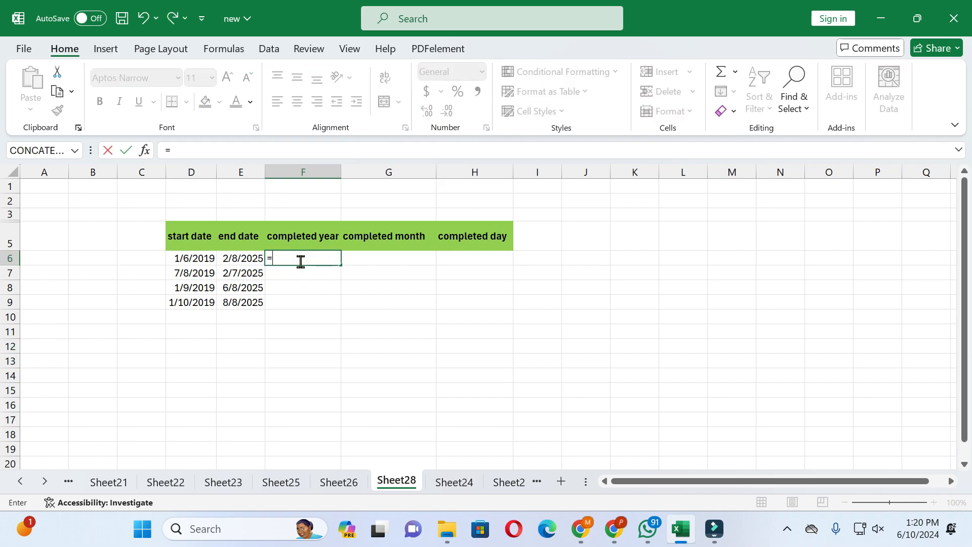
{"action": "type", "text": "d"}
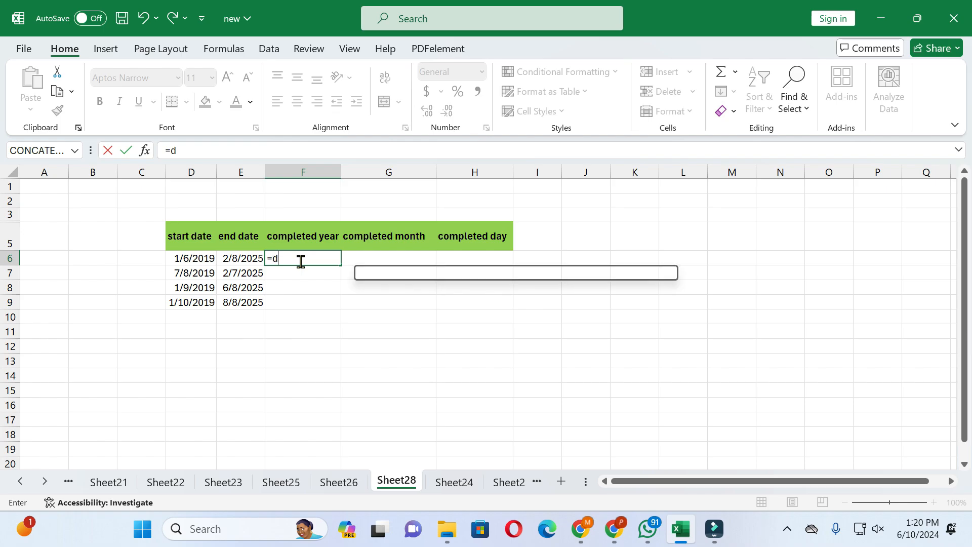
{"action": "type", "text": "ate"}
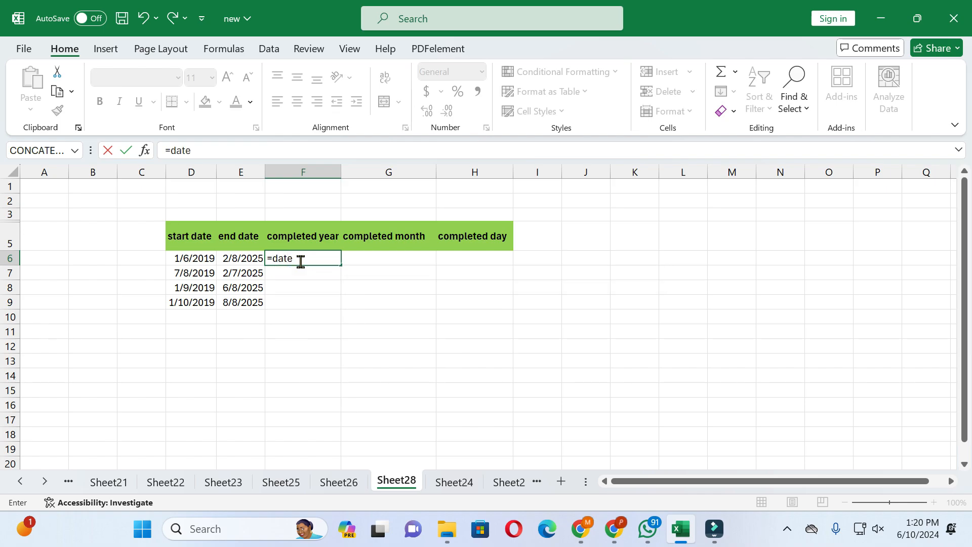
{"action": "type", "text": "dif("}
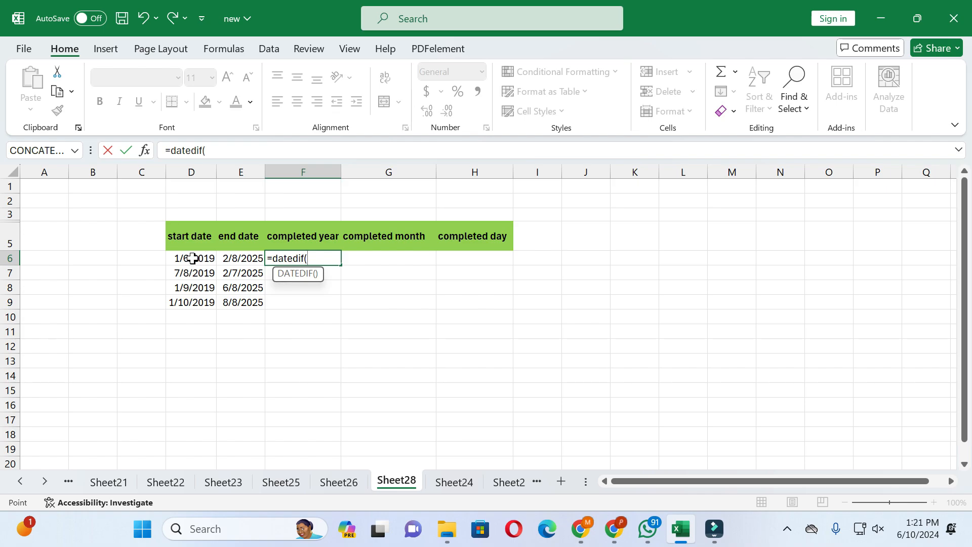
{"action": "left_click", "coordinate": [193, 258]}
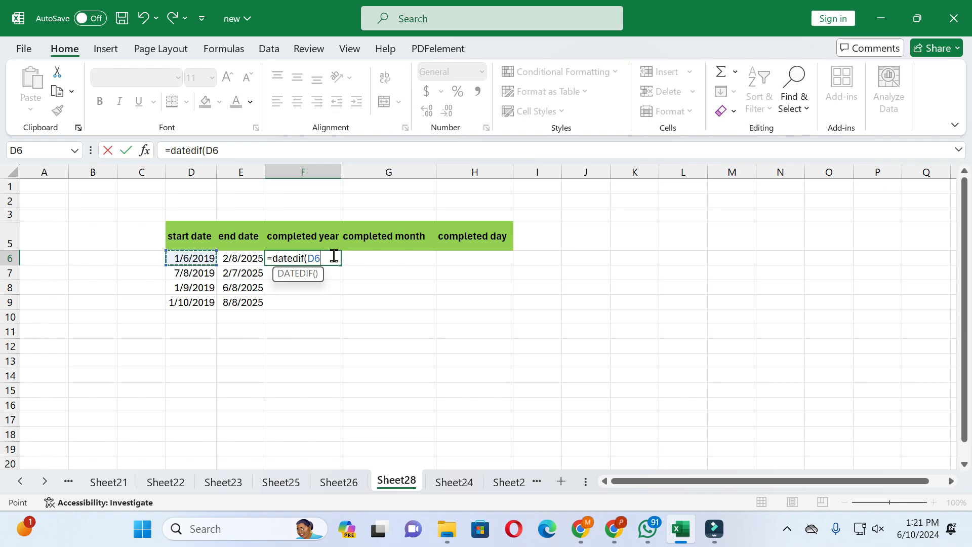
{"action": "type", "text": ","}
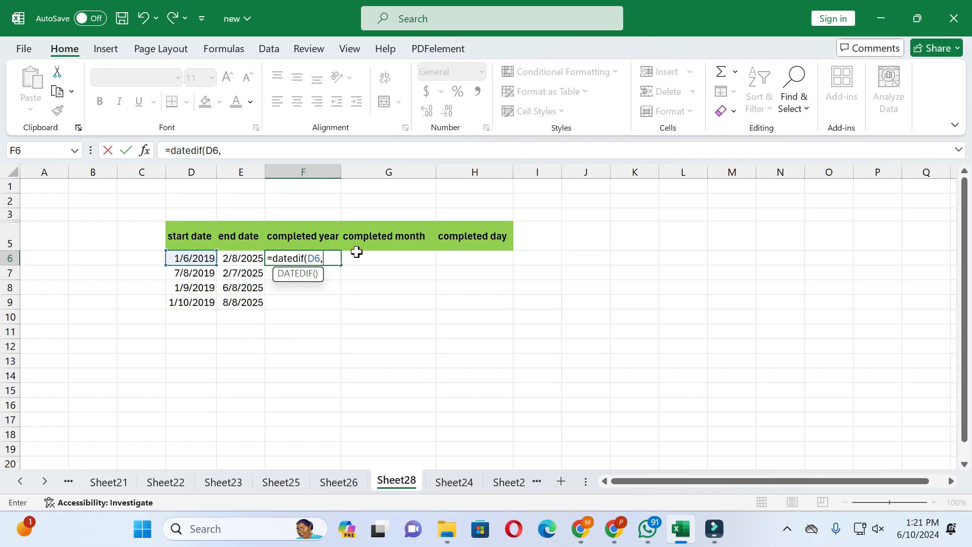
{"action": "left_click", "coordinate": [242, 259]}
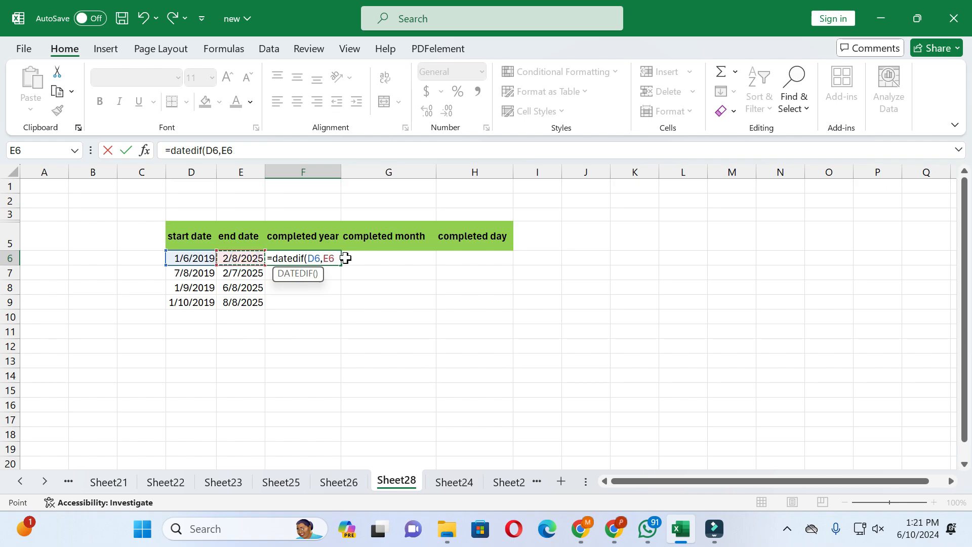
{"action": "type", "text": ",\"y\")"}
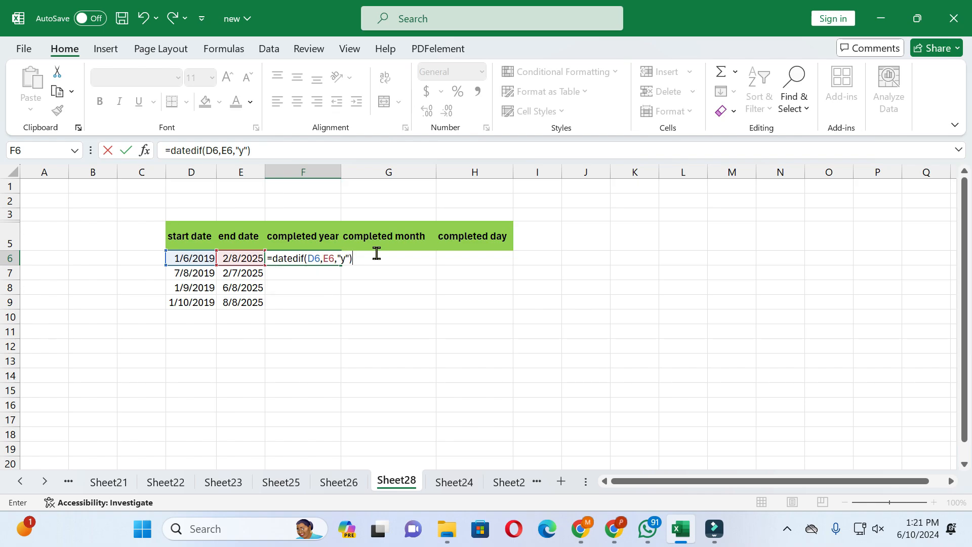
{"action": "key", "text": "Return"}
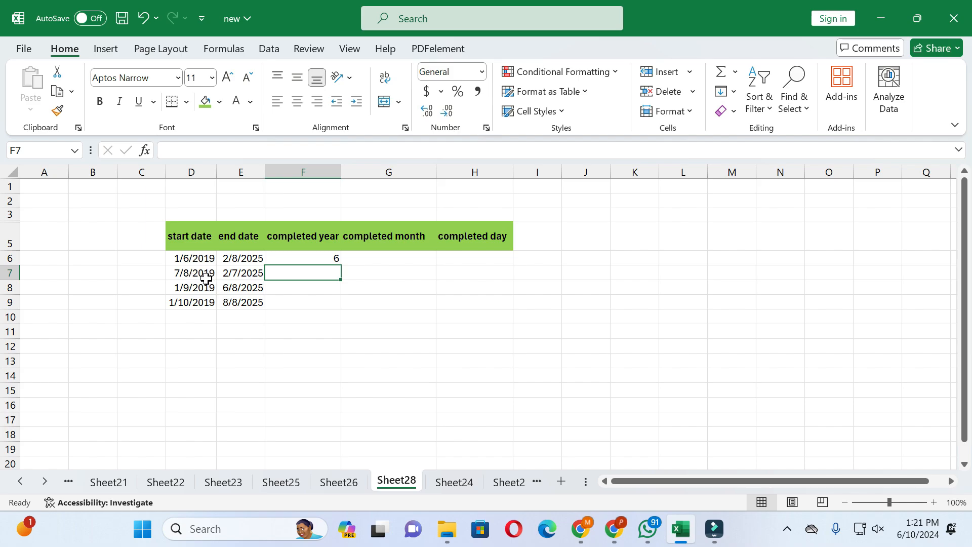
Fill the completed year formula from F6 down through F9
{"action": "left_click", "coordinate": [314, 255]}
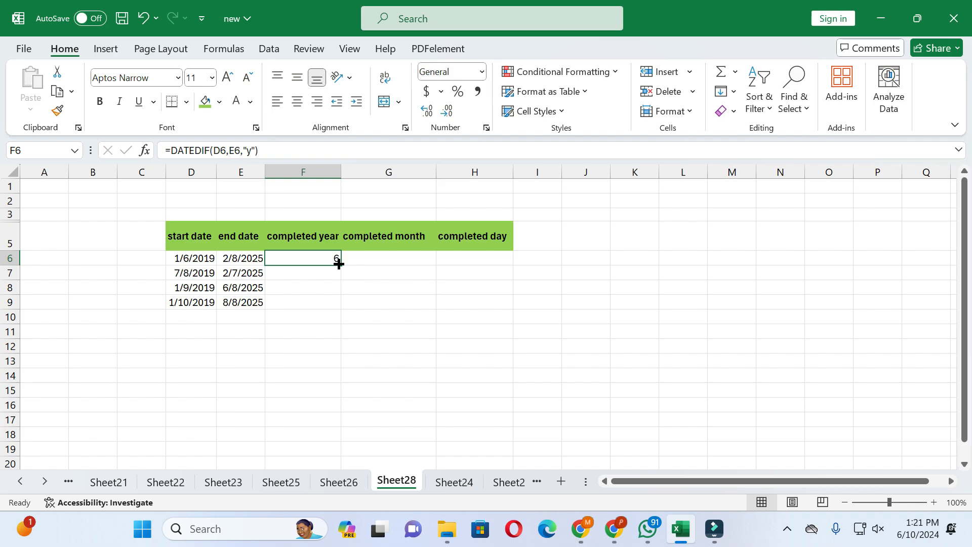
{"action": "left_click_drag", "start_coordinate": [338, 264], "coordinate": [335, 304]}
{"action": "left_click", "coordinate": [311, 316]}
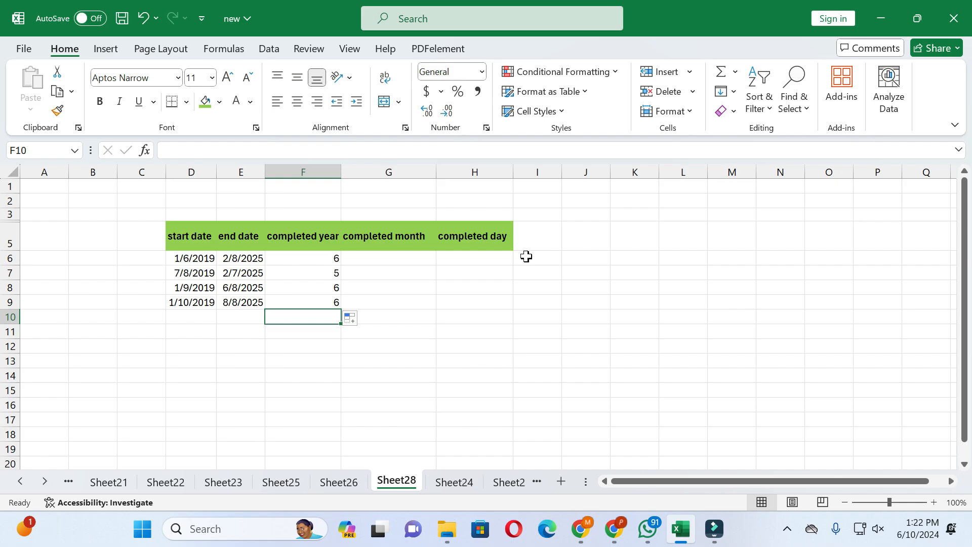
Enter the formula =DATEDIF(D6,E6,"m") in cell G6 to calculate the completed months
{"action": "left_click", "coordinate": [395, 259]}
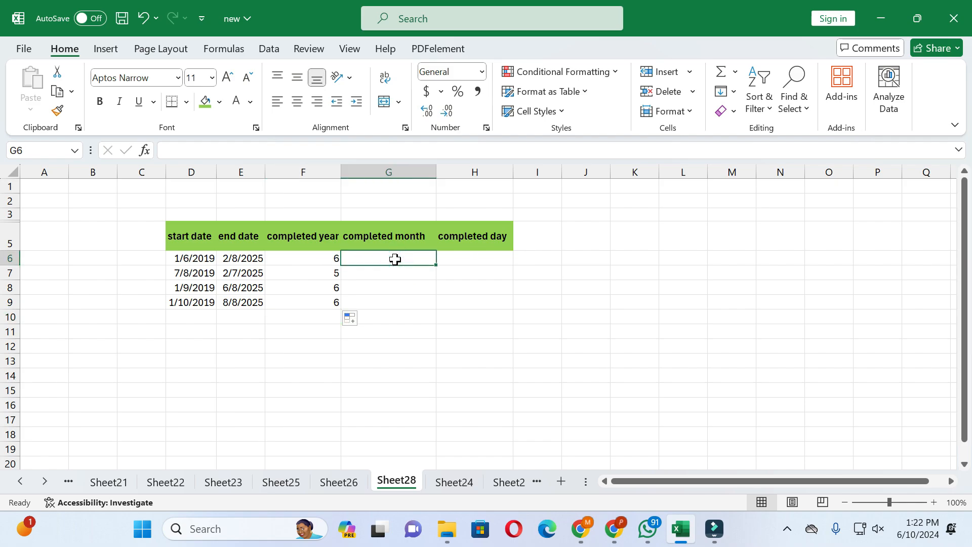
{"action": "type", "text": "="}
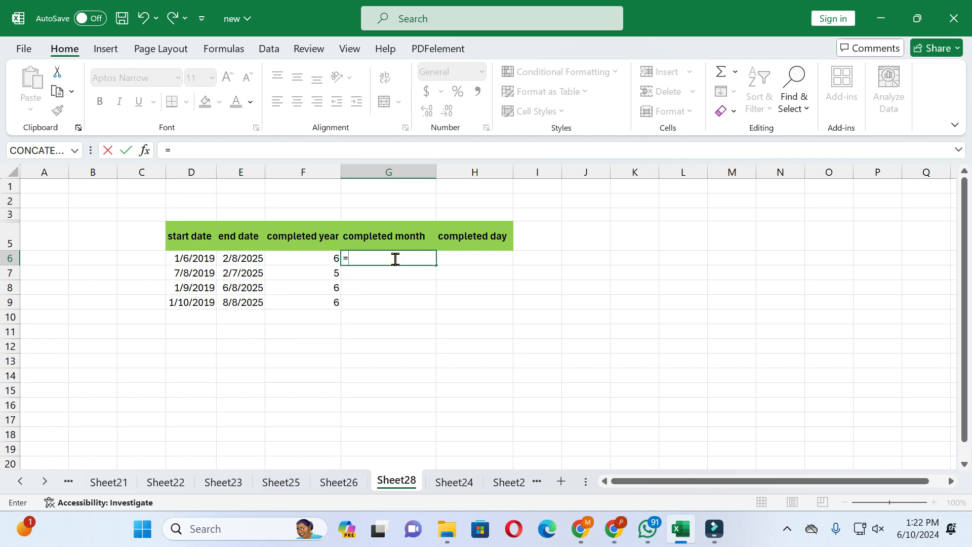
{"action": "type", "text": "dat"}
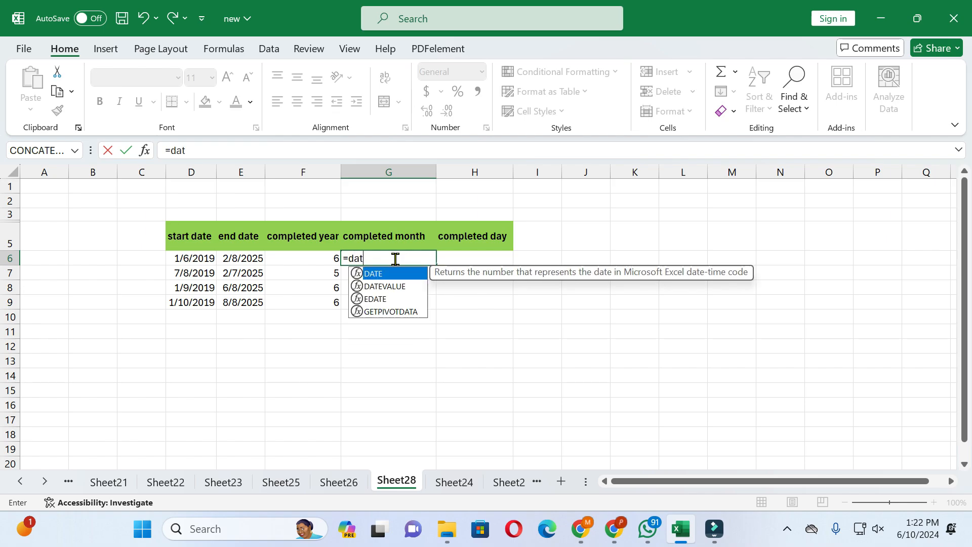
{"action": "type", "text": "edi"}
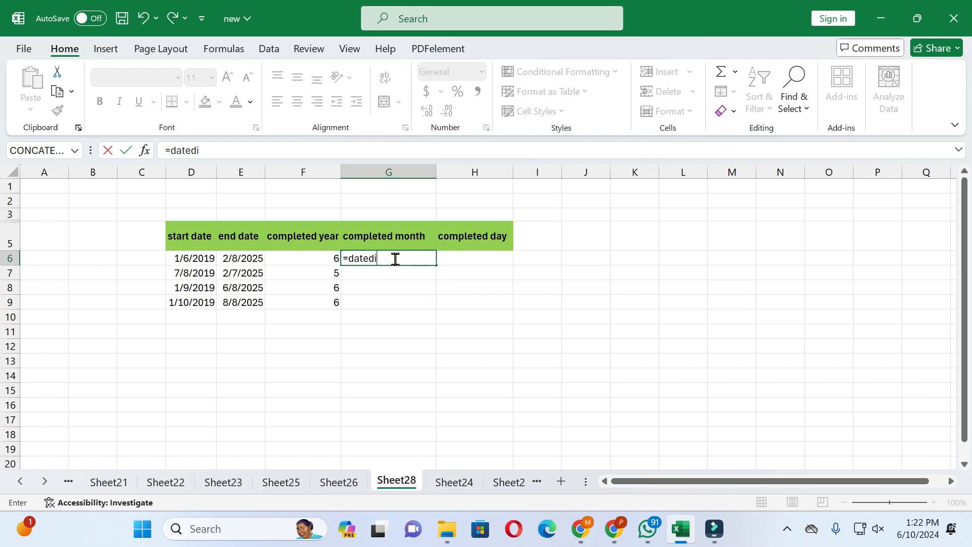
{"action": "type", "text": "f("}
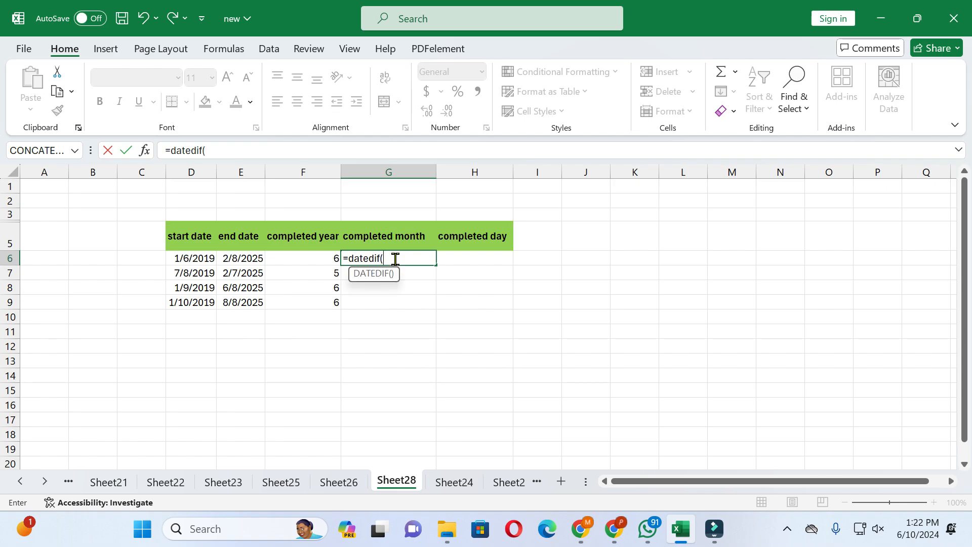
{"action": "left_click", "coordinate": [197, 259]}
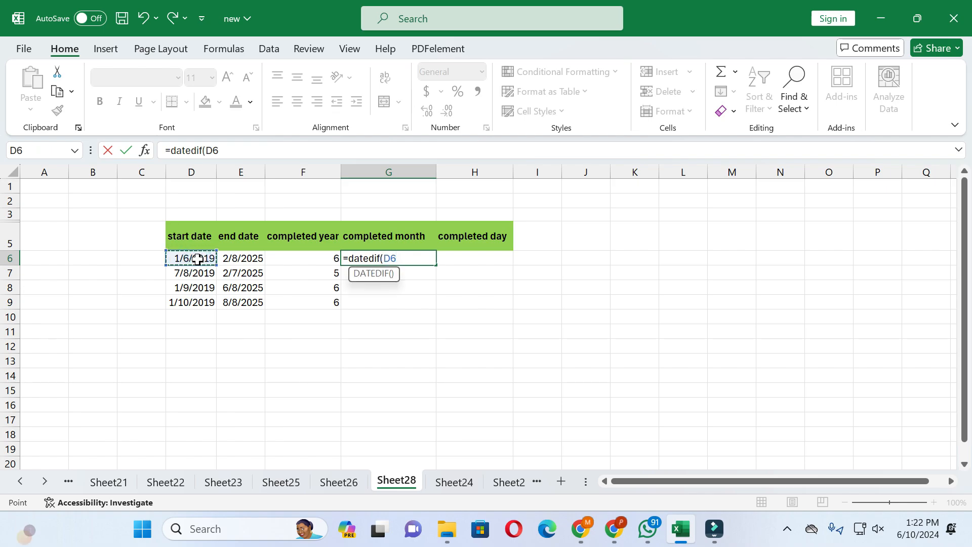
{"action": "type", "text": ","}
{"action": "left_click", "coordinate": [248, 260]}
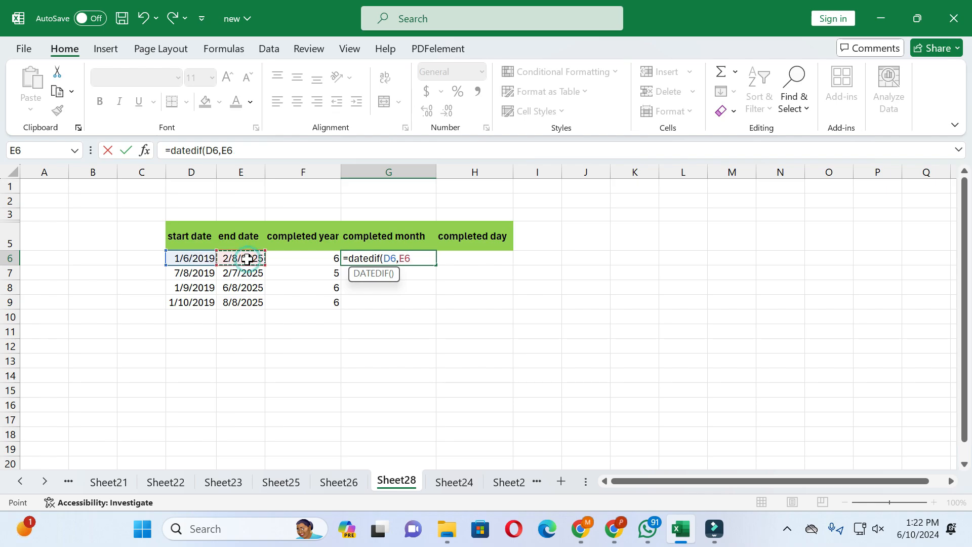
{"action": "type", "text": ","}
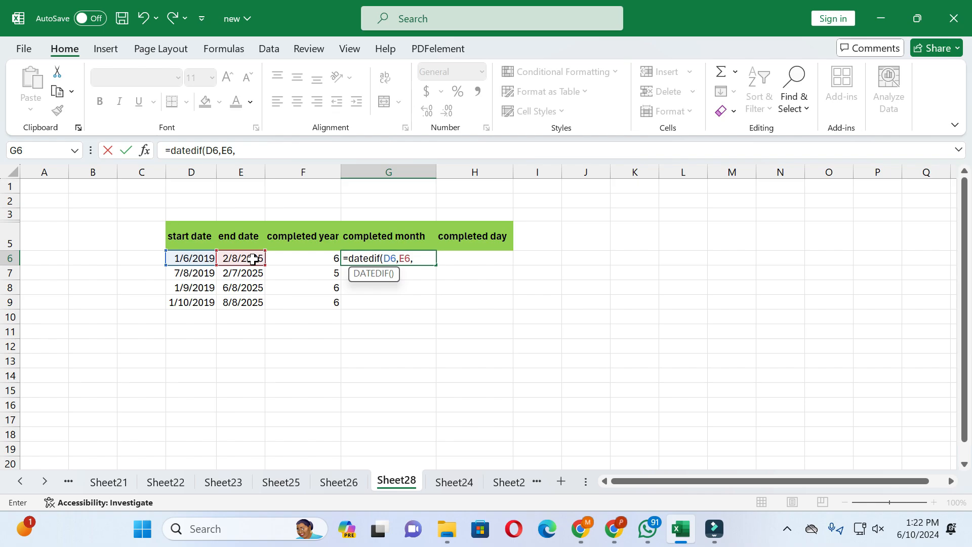
{"action": "type", "text": "\""}
{"action": "type", "text": "m\""}
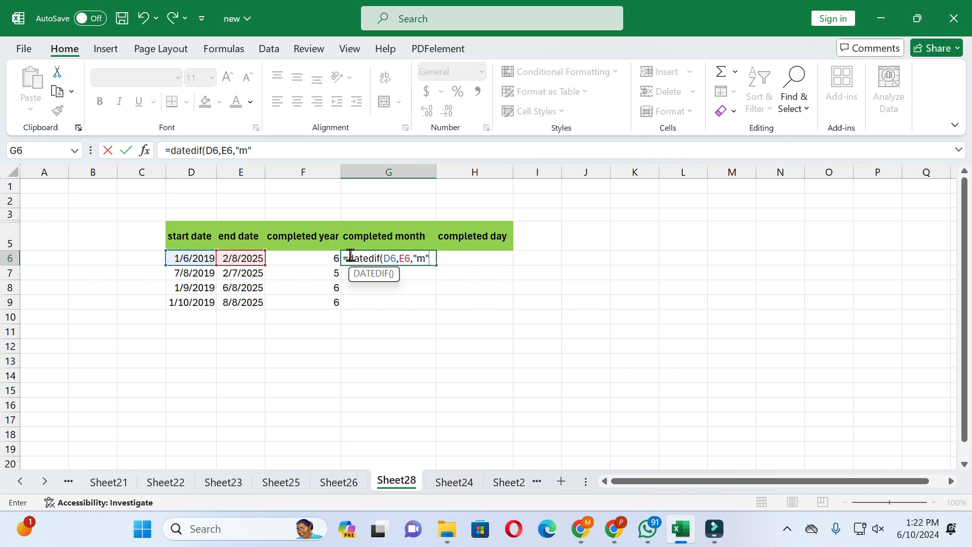
{"action": "type", "text": ")"}
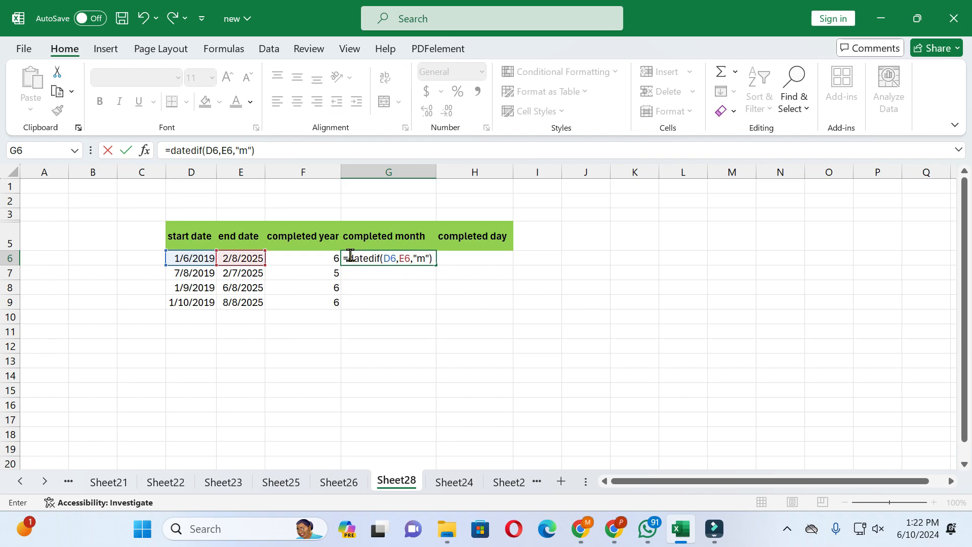
{"action": "key", "text": "Return"}
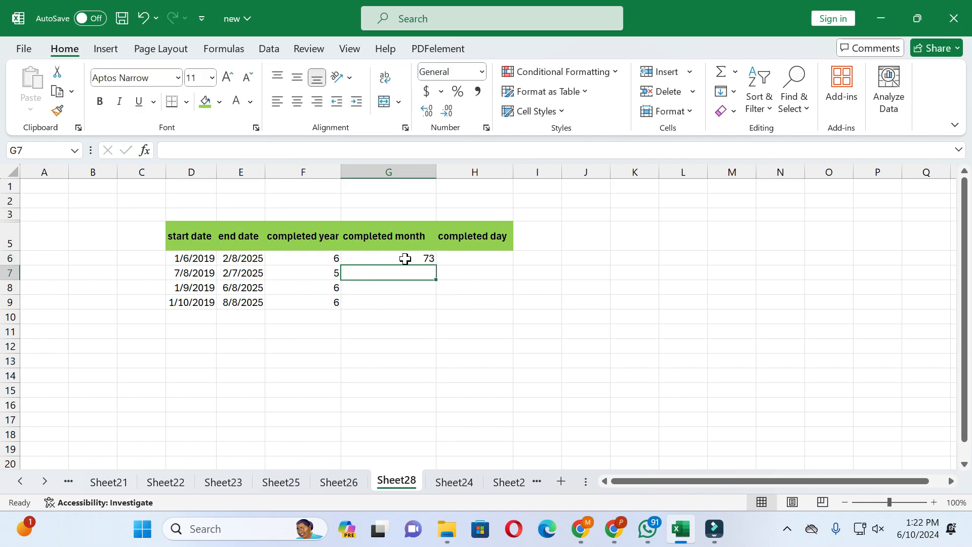
Fill the completed month formula from G6 down through G9
{"action": "left_click", "coordinate": [405, 259]}
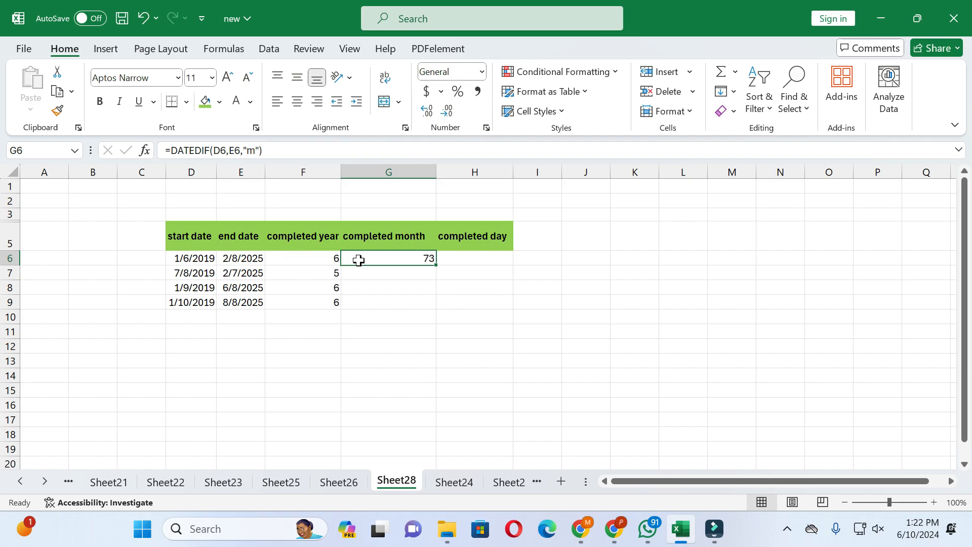
{"action": "left_click", "coordinate": [382, 271]}
{"action": "left_click", "coordinate": [388, 255]}
{"action": "left_click_drag", "start_coordinate": [435, 264], "coordinate": [431, 303]}
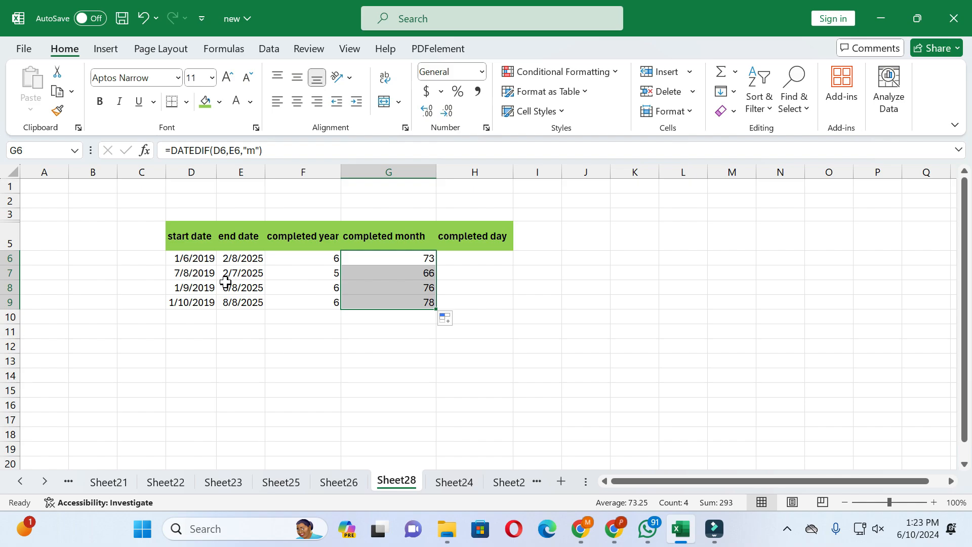
Enter the formula =DATEDIF(D6,E6,"d") in cell H6 to calculate the completed days
{"action": "left_click", "coordinate": [466, 255]}
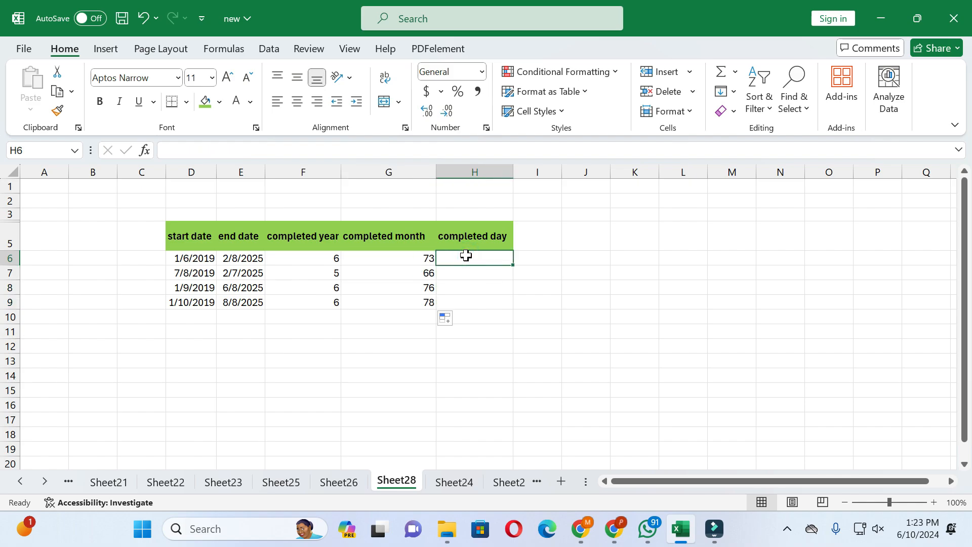
{"action": "type", "text": "="}
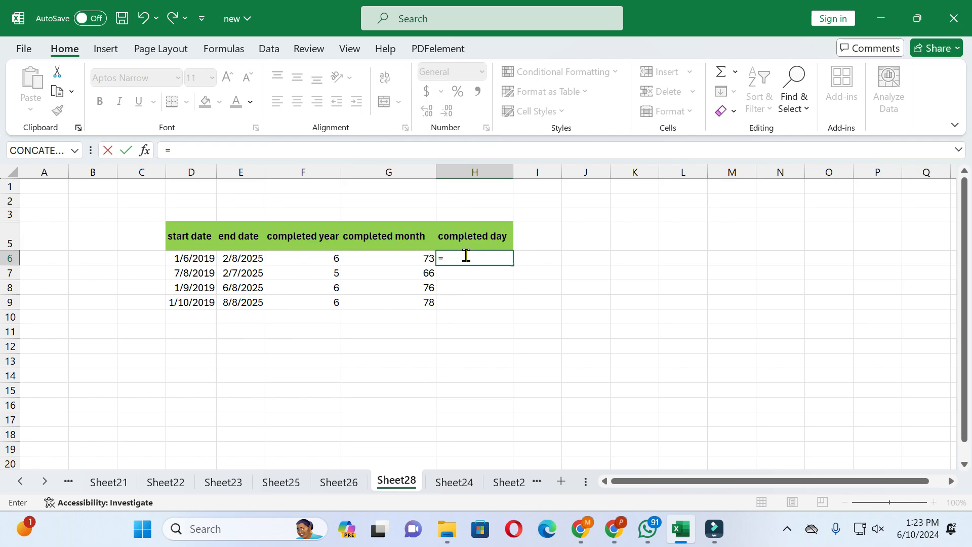
{"action": "type", "text": "da"}
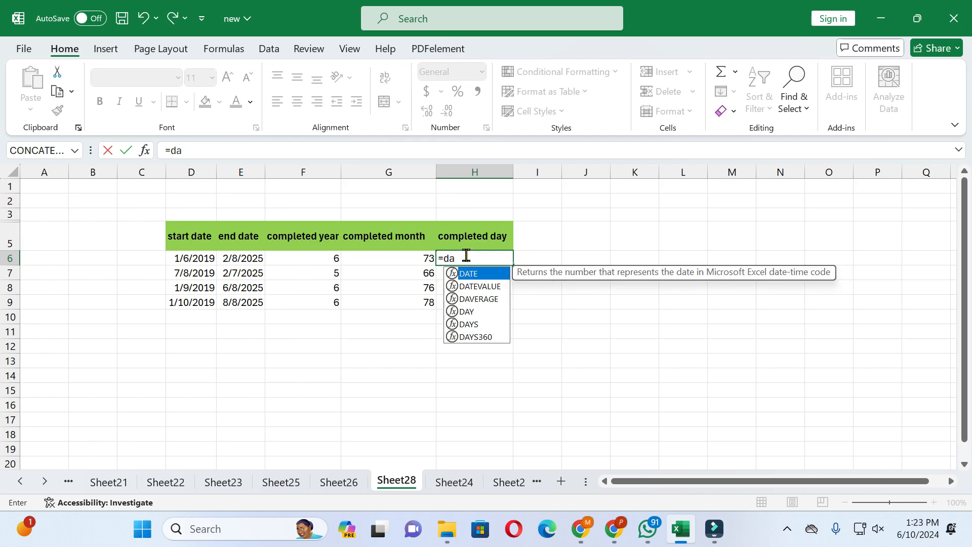
{"action": "type", "text": "tedif"}
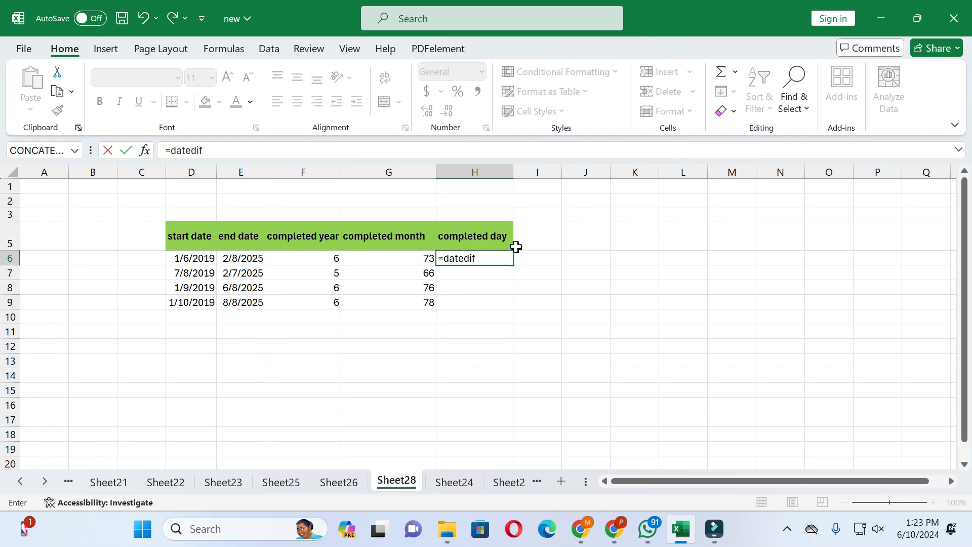
{"action": "type", "text": "("}
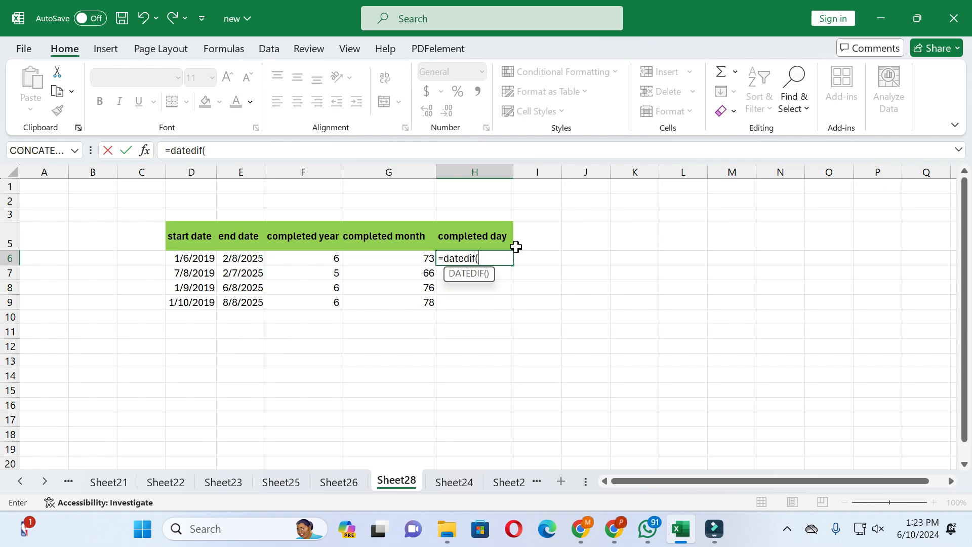
{"action": "left_click", "coordinate": [187, 257]}
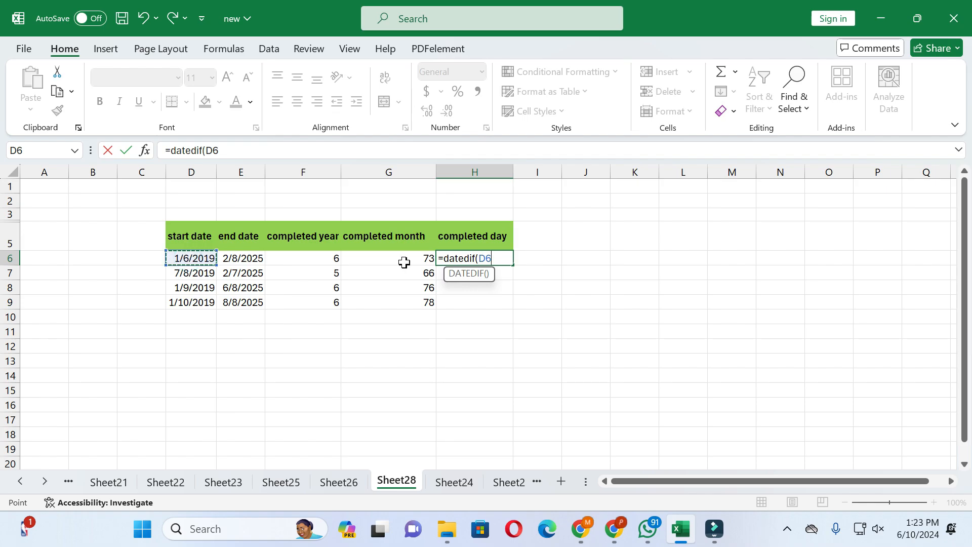
{"action": "type", "text": ","}
{"action": "left_click", "coordinate": [246, 259]}
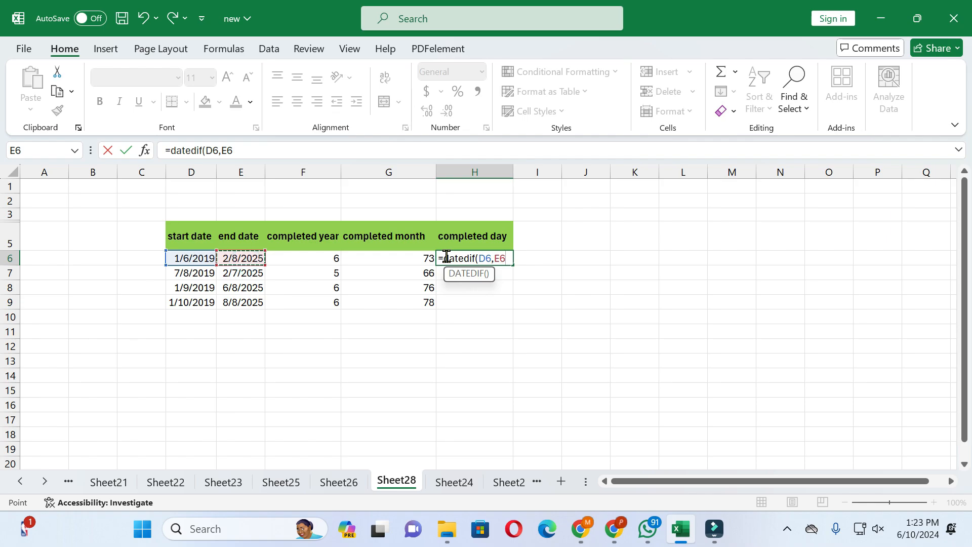
{"action": "type", "text": ",\"d"}
{"action": "type", "text": "\""}
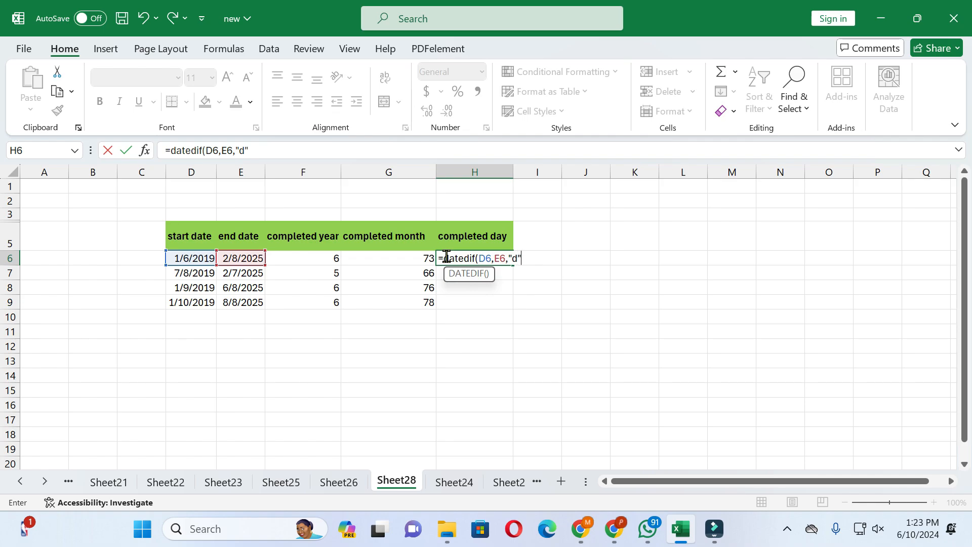
{"action": "type", "text": ")"}
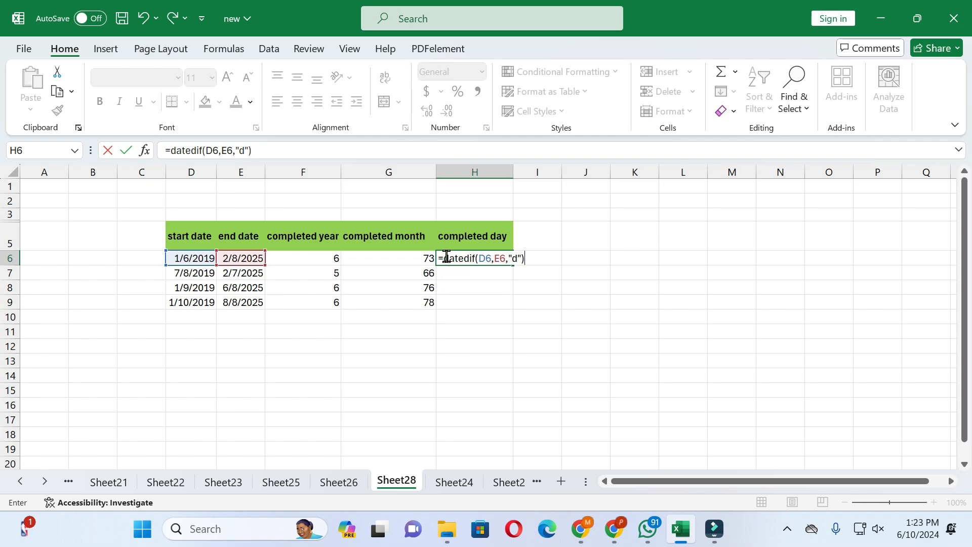
{"action": "key", "text": "Return"}
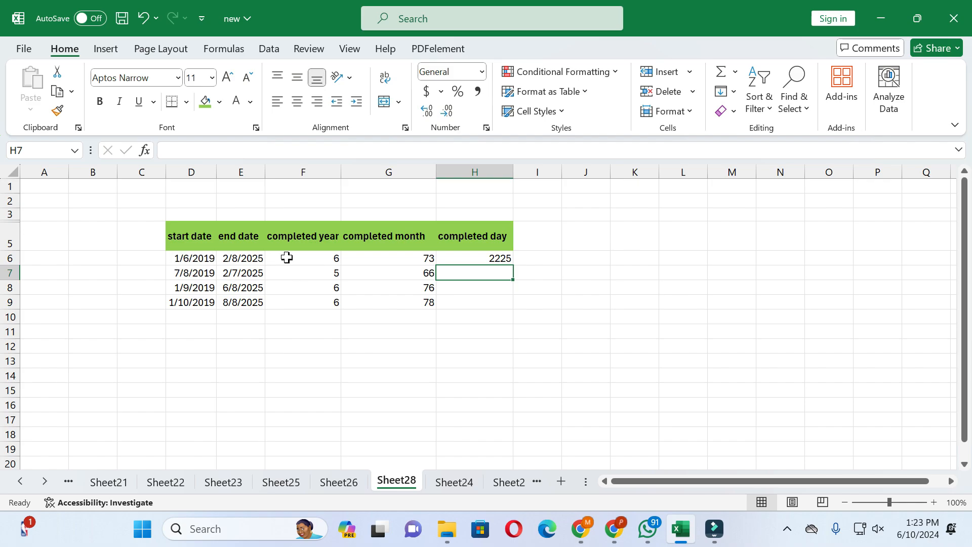
Fill the completed day formula from H6 down through H9
{"action": "left_click", "coordinate": [465, 255]}
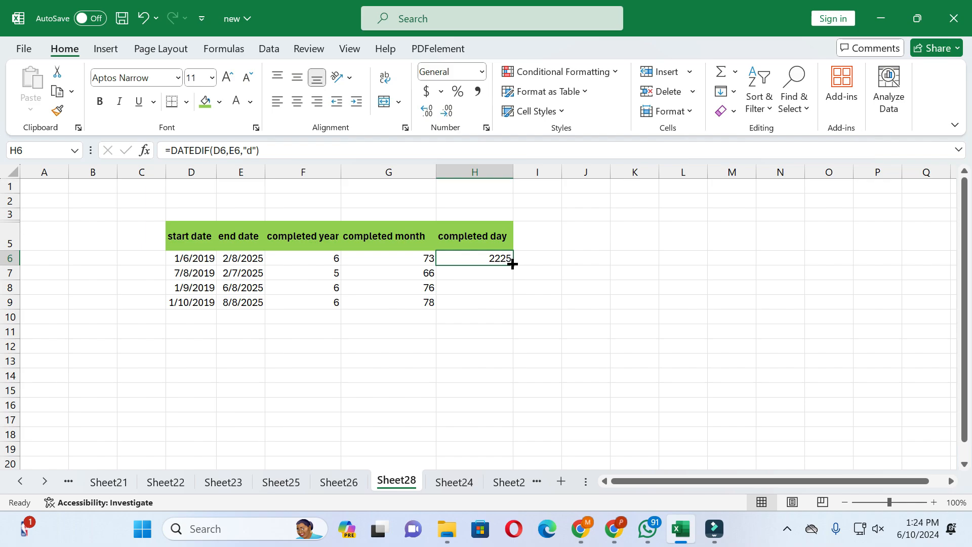
{"action": "left_click_drag", "start_coordinate": [513, 264], "coordinate": [508, 303]}
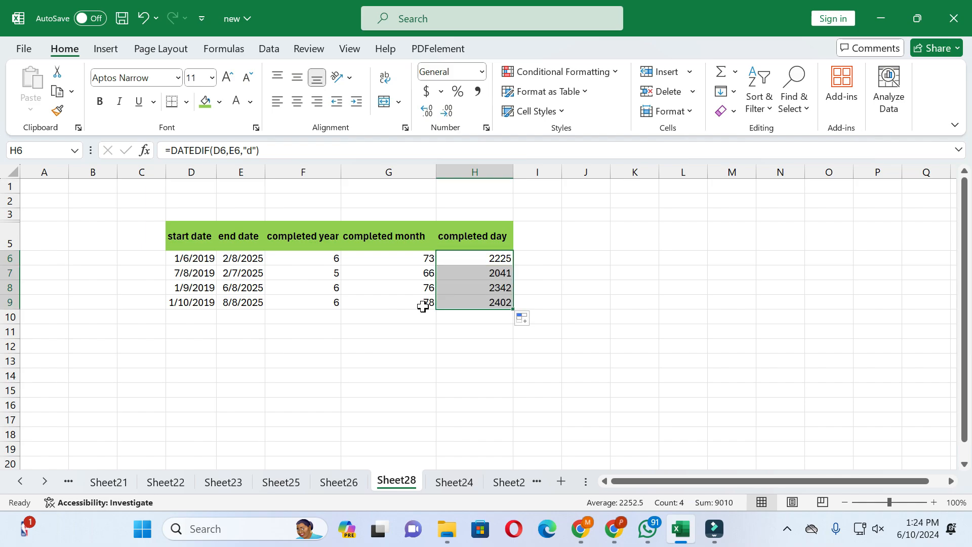
{"action": "left_click", "coordinate": [446, 332]}
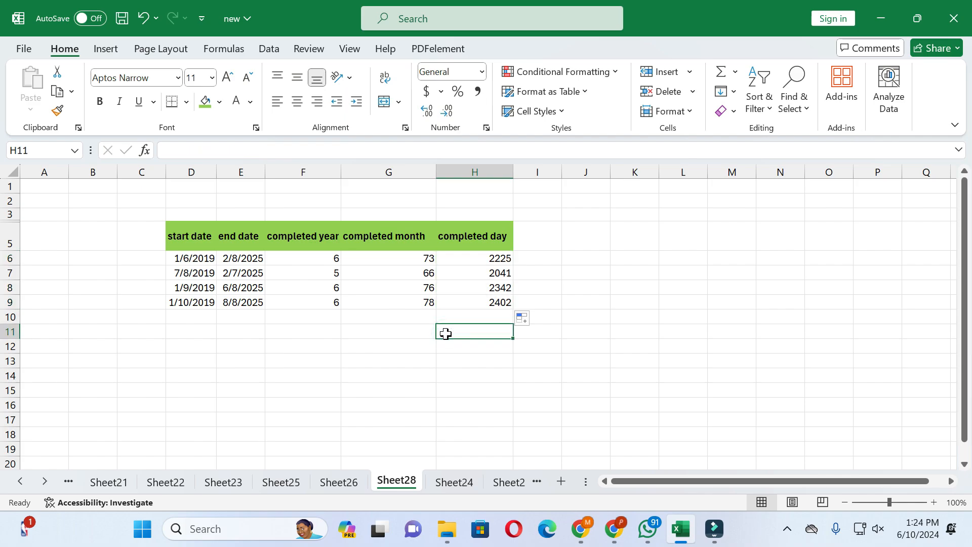